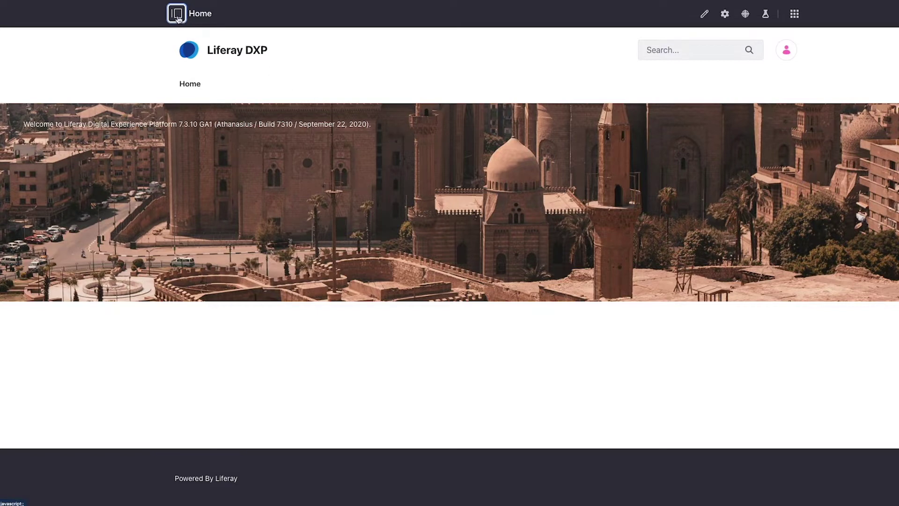
From Content & Data > Web Content, start a new Basic Web Content article
{"action": "left_click", "coordinate": [180, 18]}
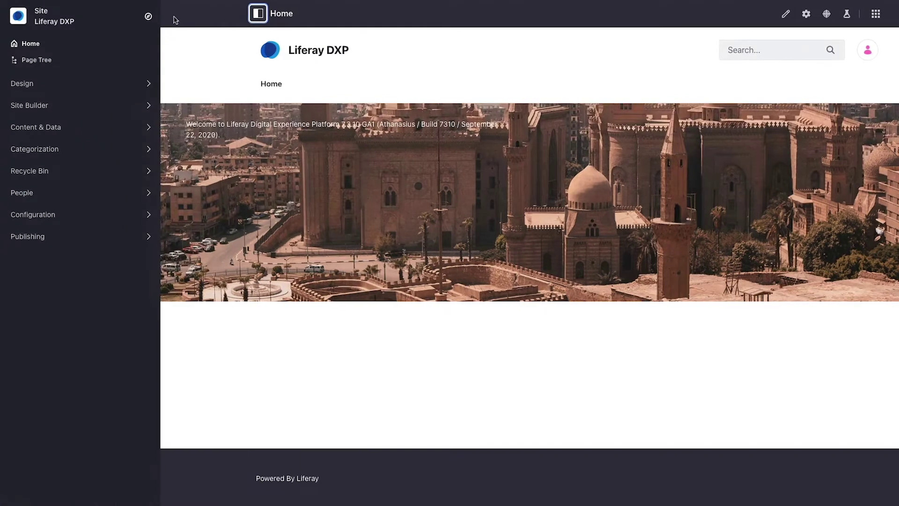
{"action": "left_click", "coordinate": [69, 130]}
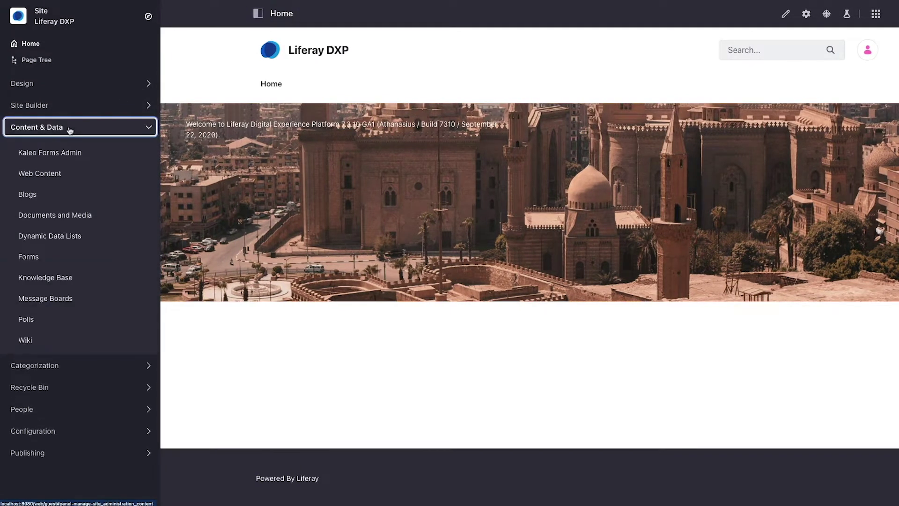
{"action": "left_click", "coordinate": [43, 175]}
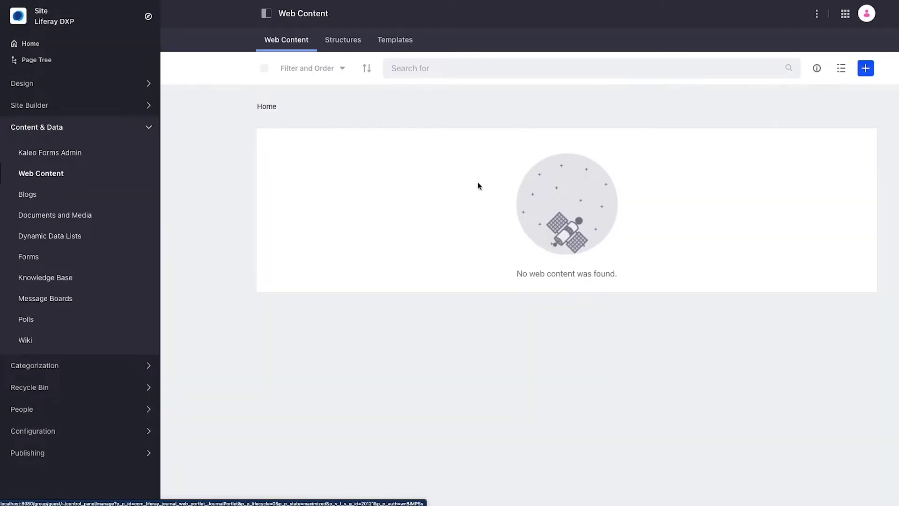
{"action": "left_click", "coordinate": [865, 69]}
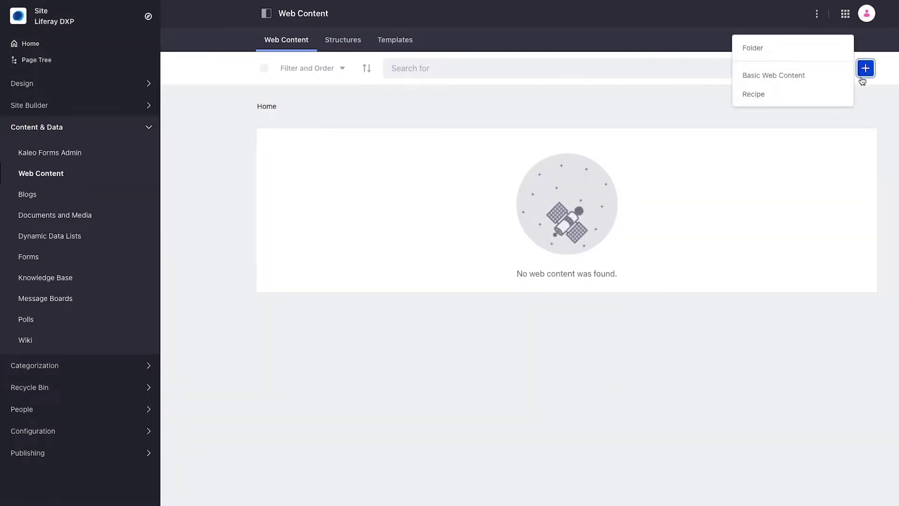
{"action": "left_click", "coordinate": [776, 81]}
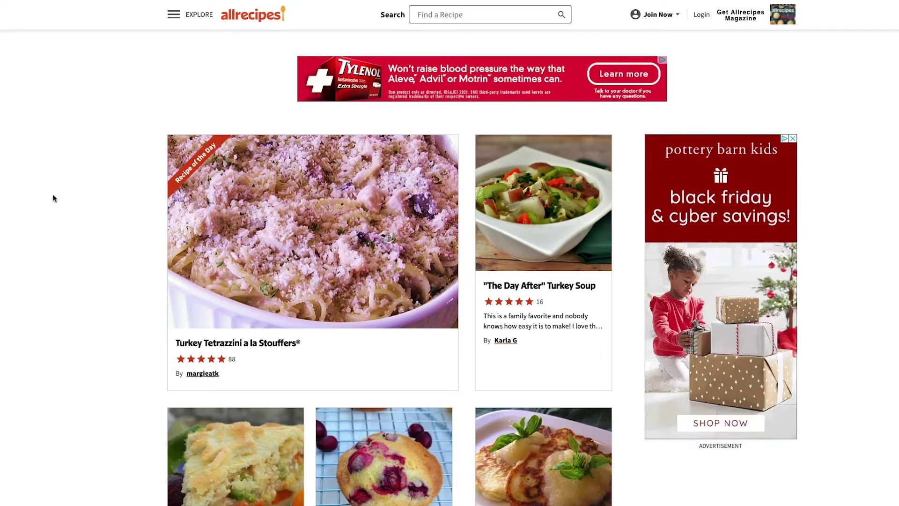
Browse the Allrecipes home page recipe cards and open Turkey Tetrazzini a la Stouffers®
{"action": "scroll", "coordinate": [52, 257], "scroll_direction": "down", "scroll_amount": 4}
{"action": "scroll", "coordinate": [55, 266], "scroll_direction": "down", "scroll_amount": 3}
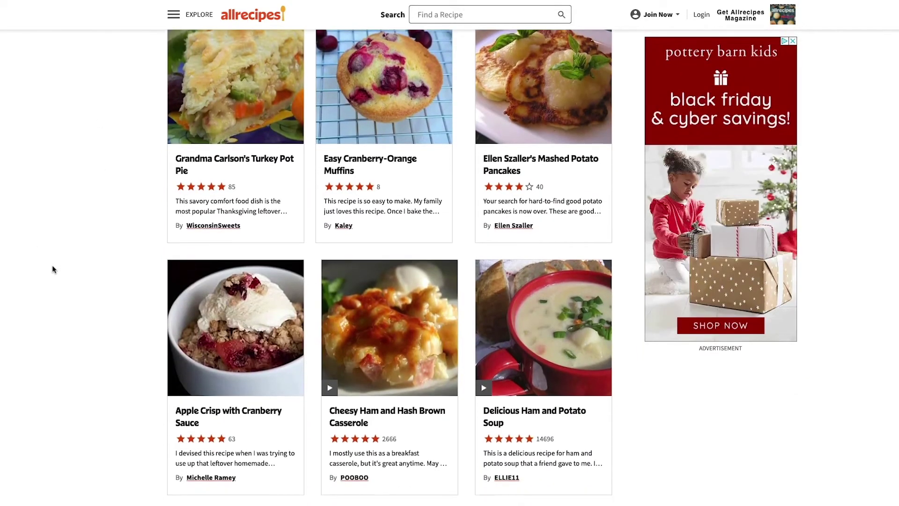
{"action": "scroll", "coordinate": [54, 267], "scroll_direction": "up", "scroll_amount": 6}
{"action": "scroll", "coordinate": [53, 268], "scroll_direction": "up", "scroll_amount": 2}
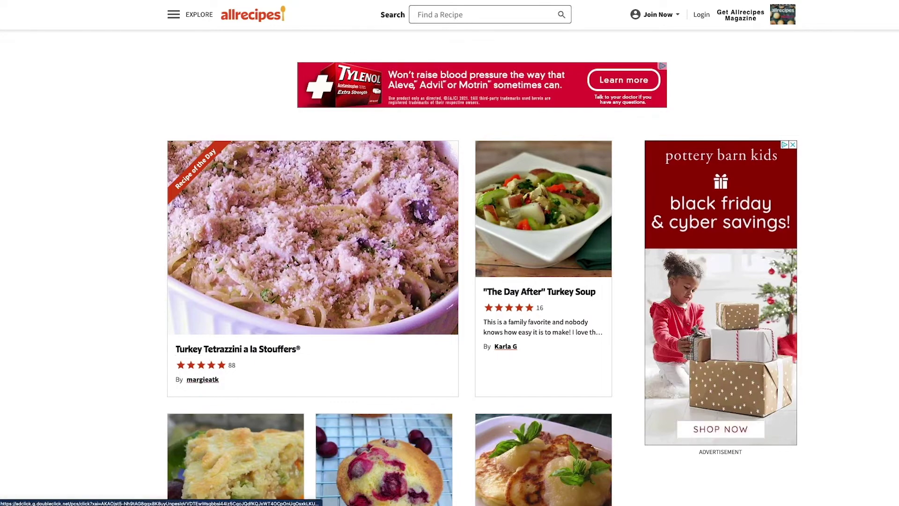
{"action": "left_click", "coordinate": [313, 237]}
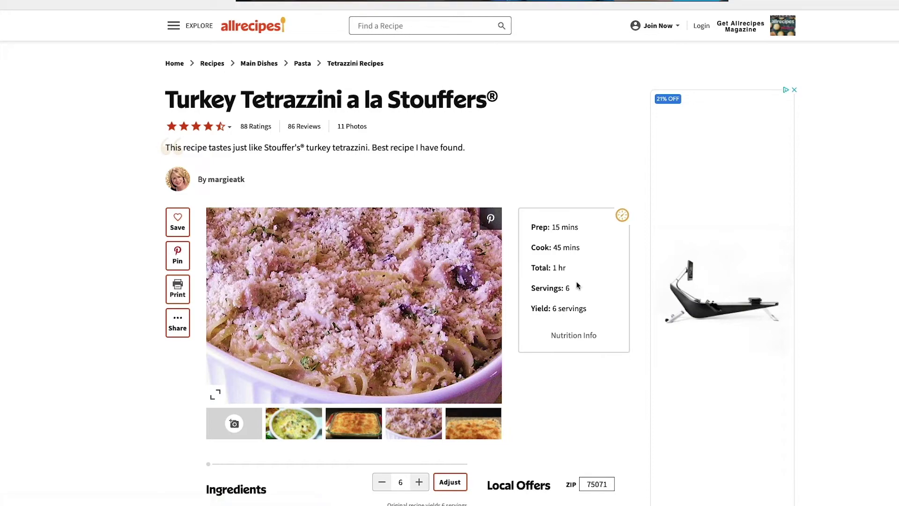
Scroll through the Turkey Tetrazzini recipe's ingredients, directions and nutrition facts
{"action": "scroll", "coordinate": [553, 365], "scroll_direction": "down", "scroll_amount": 3}
{"action": "scroll", "coordinate": [468, 358], "scroll_direction": "down", "scroll_amount": 4}
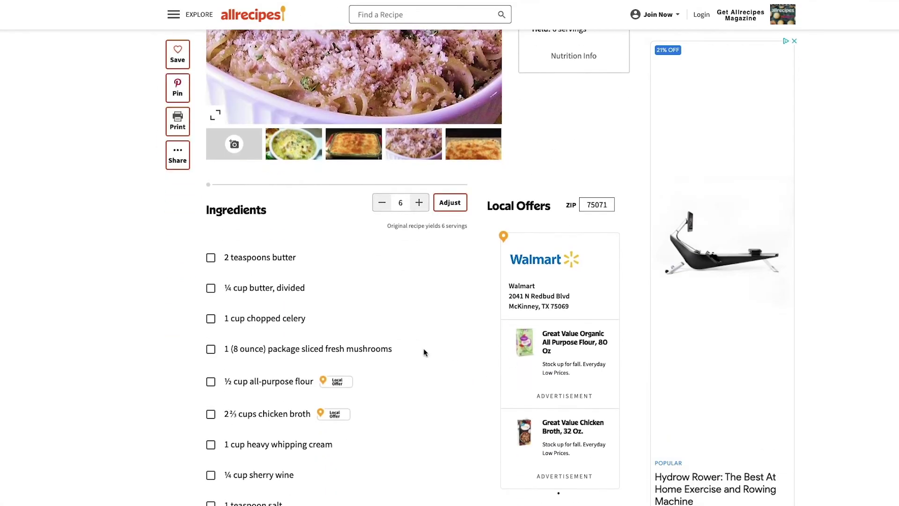
{"action": "scroll", "coordinate": [410, 364], "scroll_direction": "down", "scroll_amount": 7}
{"action": "scroll", "coordinate": [409, 368], "scroll_direction": "down", "scroll_amount": 3}
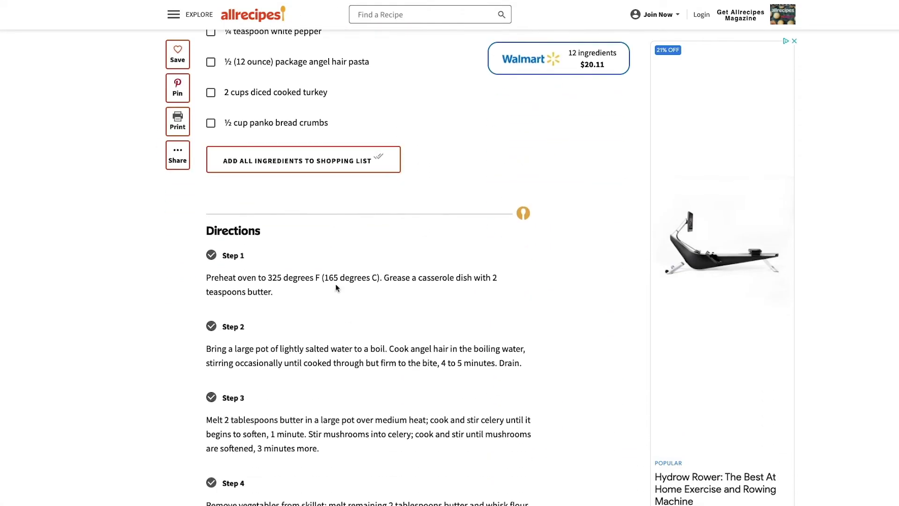
{"action": "scroll", "coordinate": [352, 317], "scroll_direction": "down", "scroll_amount": 7}
{"action": "scroll", "coordinate": [345, 305], "scroll_direction": "down", "scroll_amount": 2}
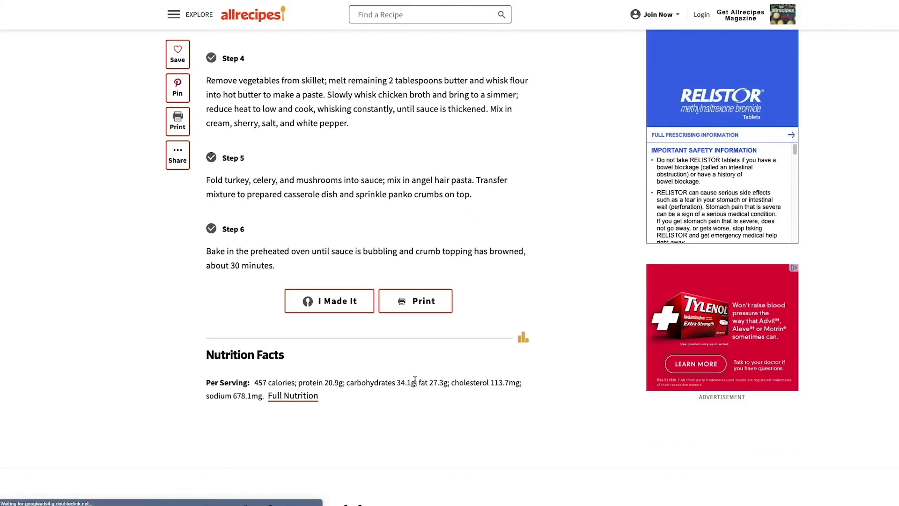
{"action": "scroll", "coordinate": [409, 382], "scroll_direction": "up", "scroll_amount": 15}
{"action": "scroll", "coordinate": [415, 381], "scroll_direction": "up", "scroll_amount": 7}
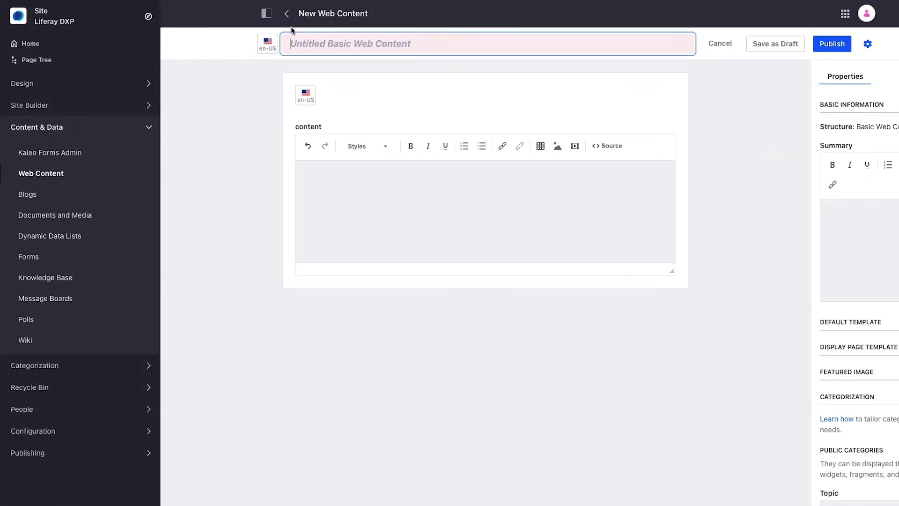
Leave the unsaved article and show the Structures tab listing the Recipe structure
{"action": "left_click", "coordinate": [286, 14]}
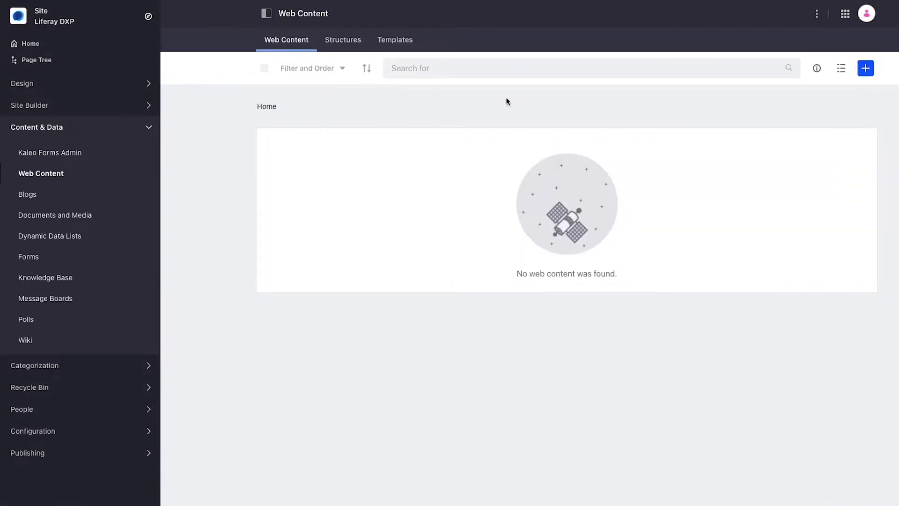
{"action": "left_click", "coordinate": [347, 45]}
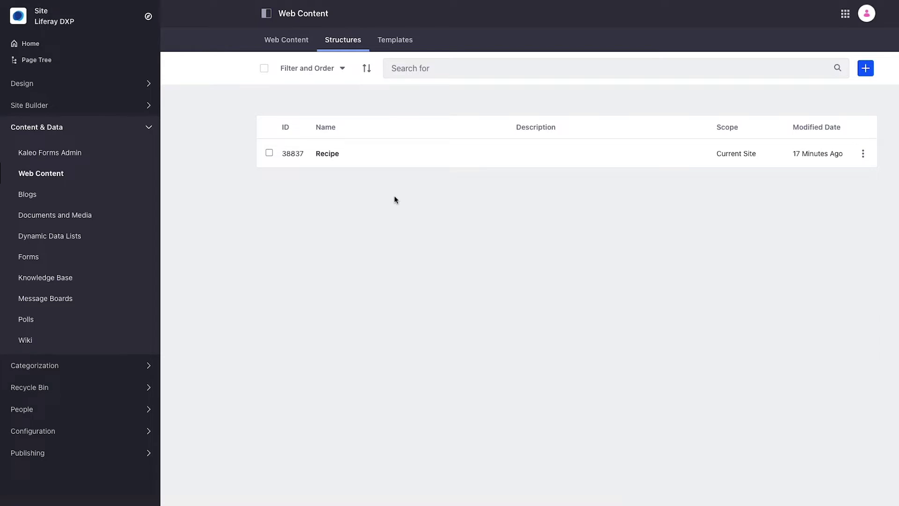
Open the Recipe structure for editing and inspect the Quote field's property settings
{"action": "left_click", "coordinate": [326, 157]}
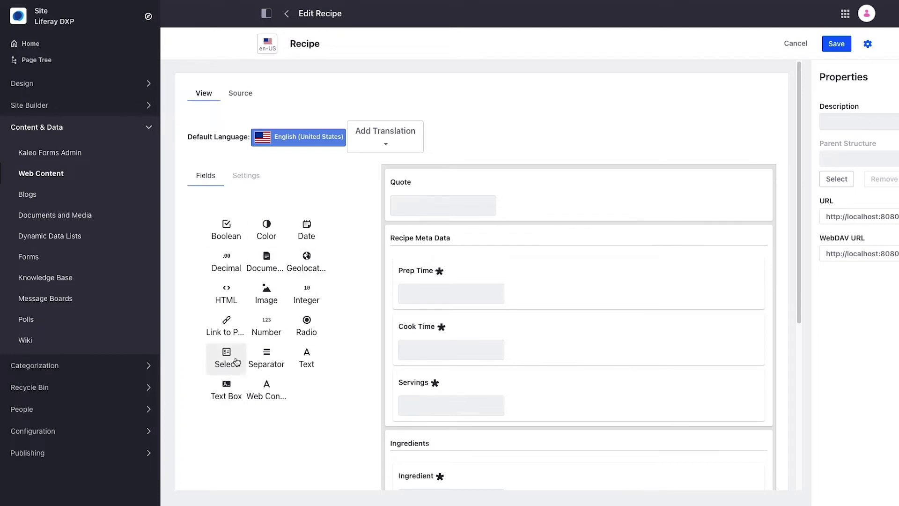
{"action": "scroll", "coordinate": [281, 370], "scroll_direction": "down", "scroll_amount": 1}
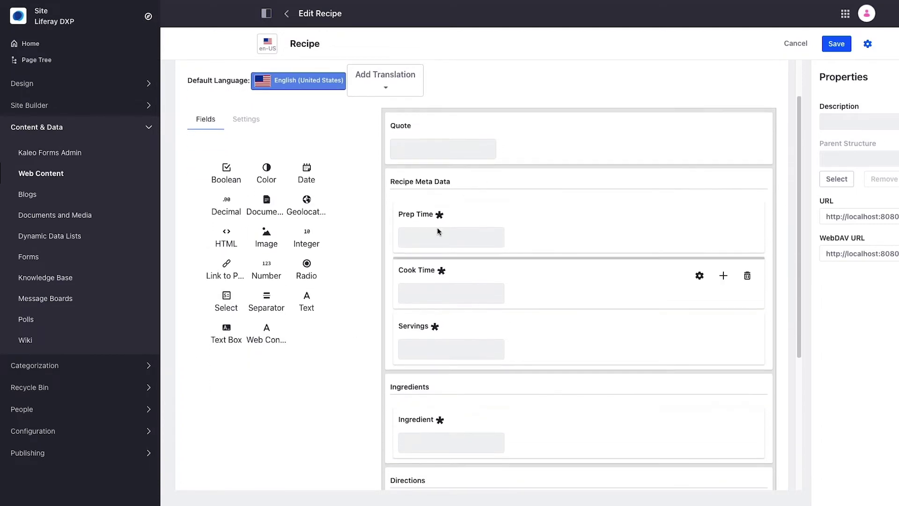
{"action": "left_click", "coordinate": [603, 140]}
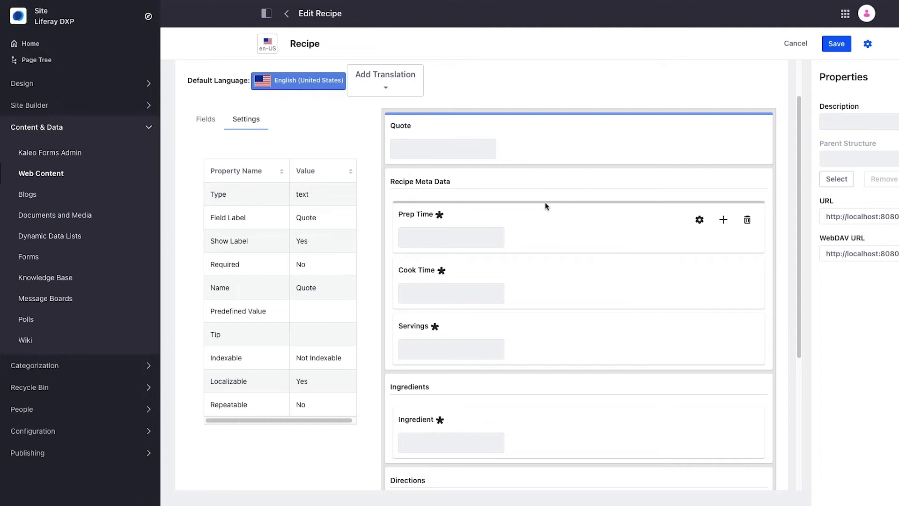
Inspect the settings of the Ingredient and Nutrition Facts fields in the Recipe structure
{"action": "scroll", "coordinate": [598, 285], "scroll_direction": "down", "scroll_amount": 5}
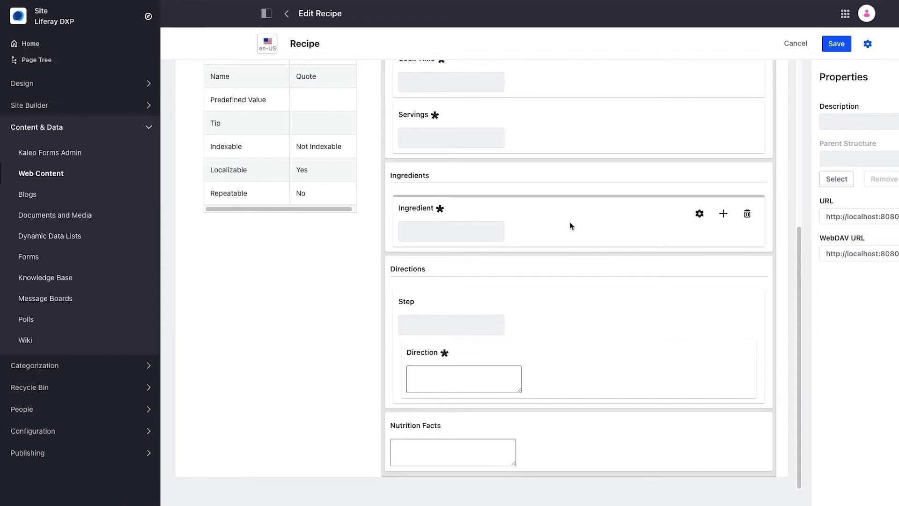
{"action": "left_click", "coordinate": [570, 225]}
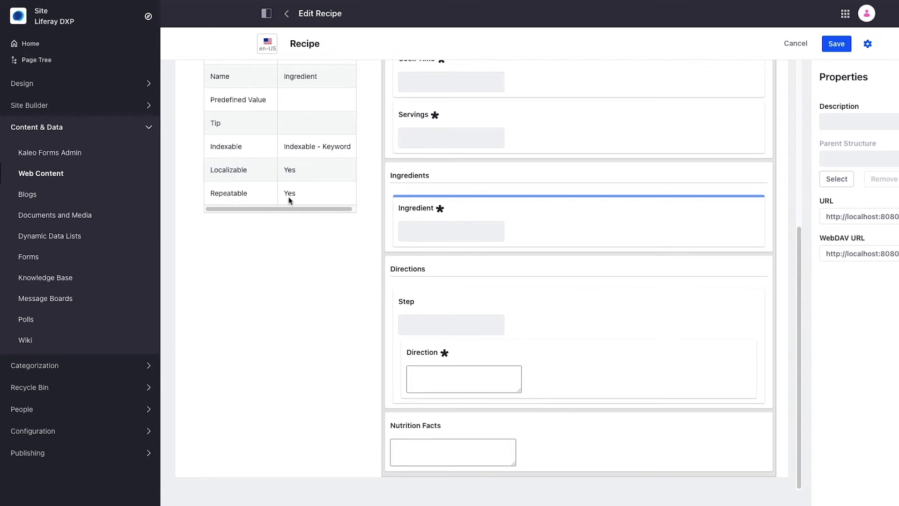
{"action": "mouse_move", "coordinate": [723, 246]}
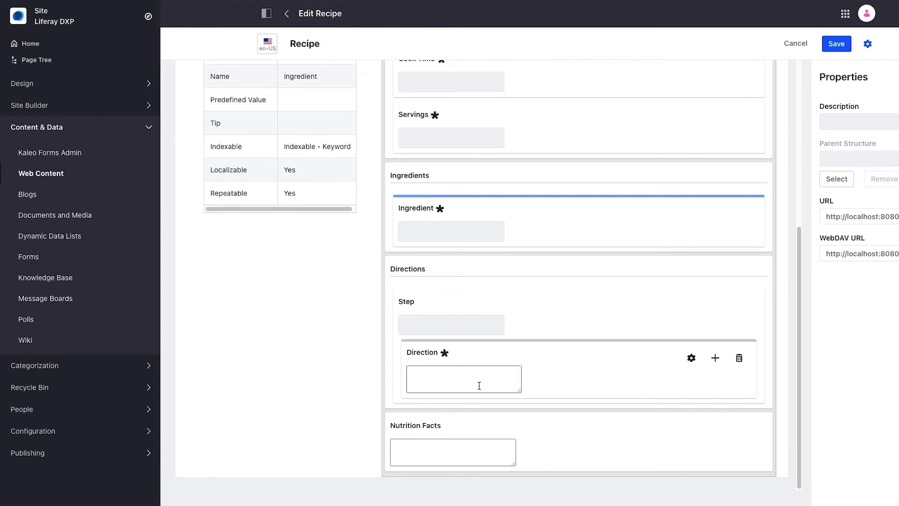
{"action": "left_click", "coordinate": [588, 454]}
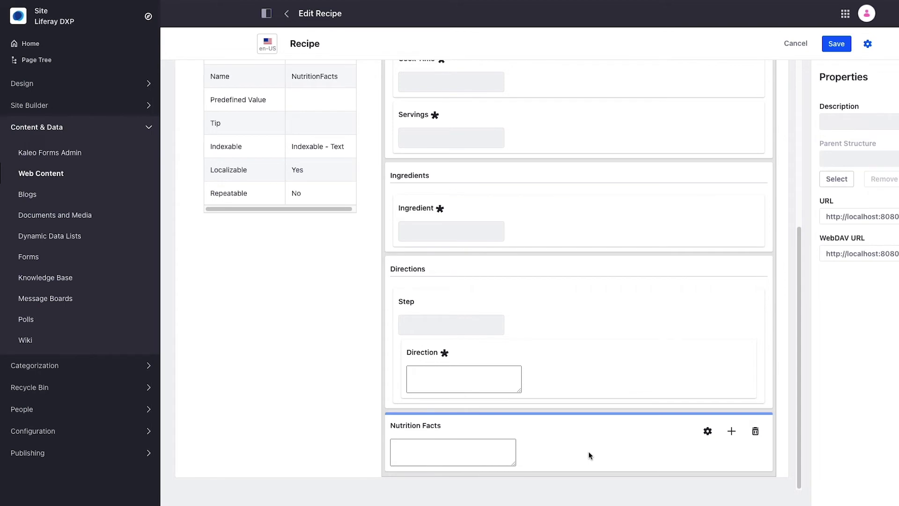
{"action": "scroll", "coordinate": [294, 278], "scroll_direction": "up", "scroll_amount": 5}
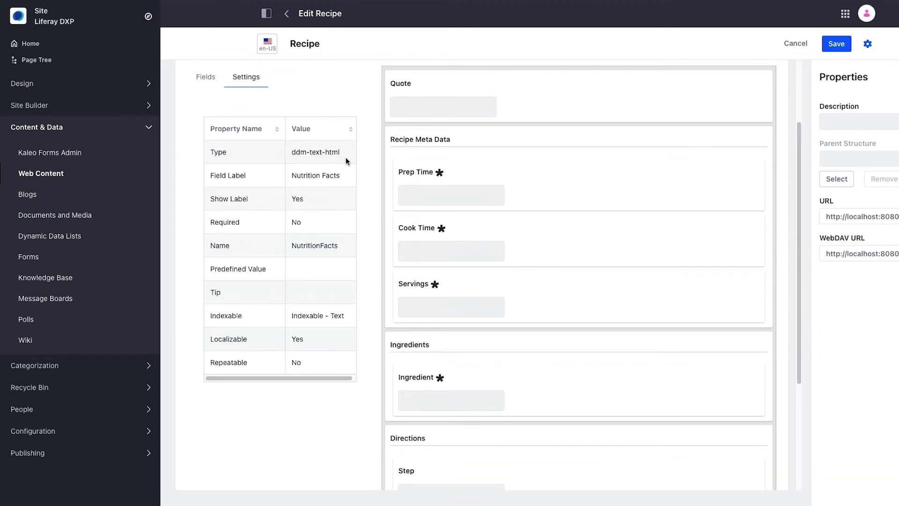
{"action": "scroll", "coordinate": [553, 331], "scroll_direction": "down", "scroll_amount": 4}
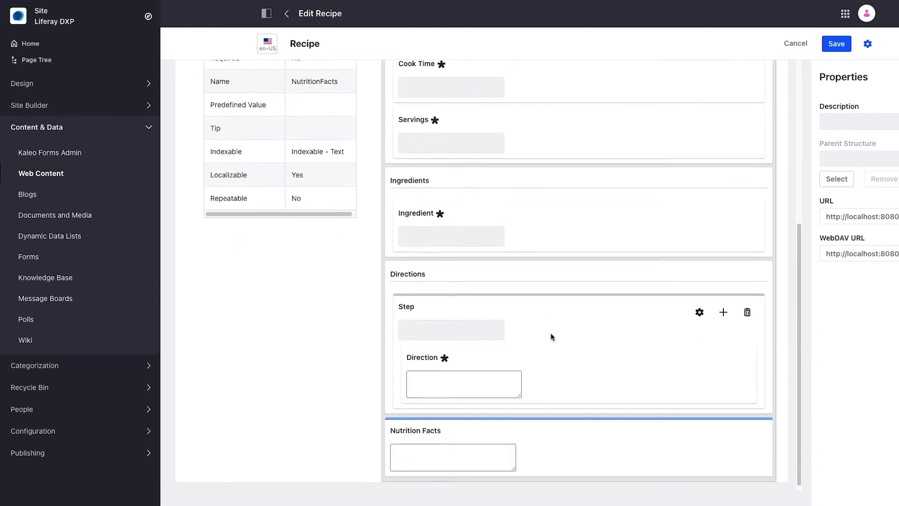
{"action": "mouse_move", "coordinate": [615, 460]}
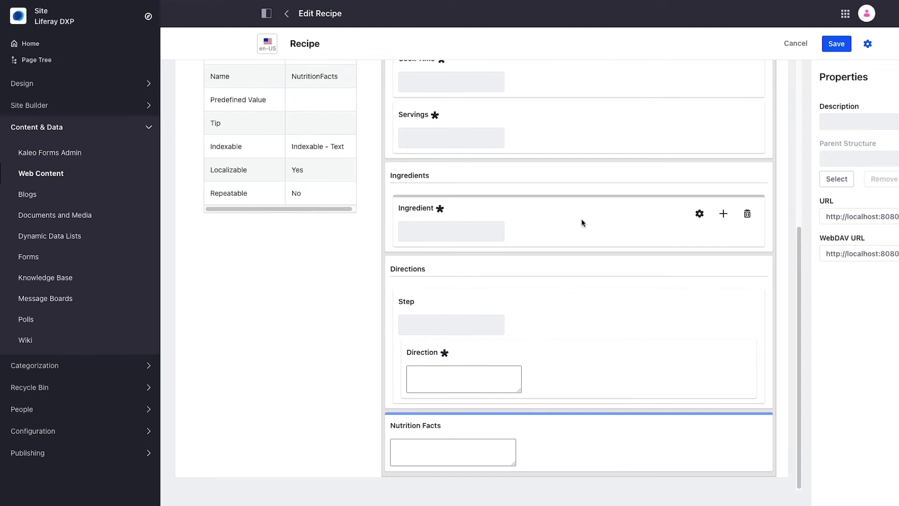
{"action": "scroll", "coordinate": [529, 197], "scroll_direction": "up", "scroll_amount": 5}
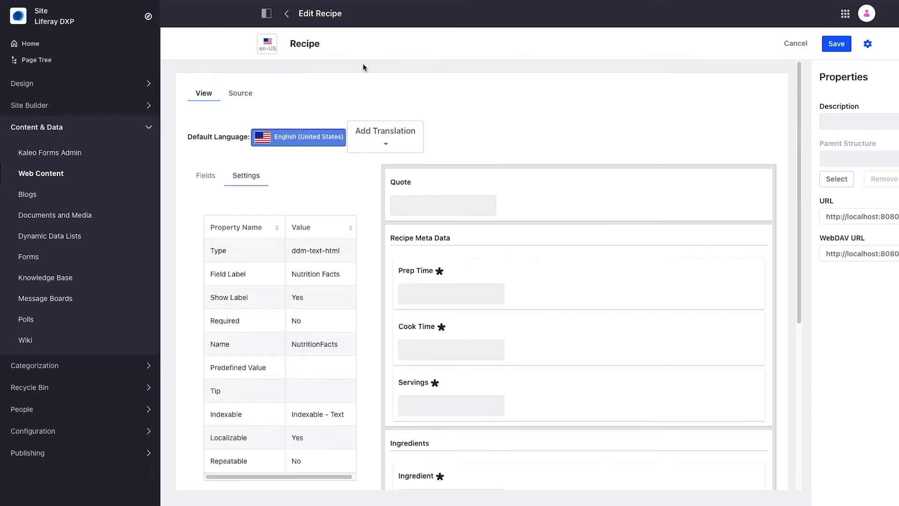
Return to the Web Content articles list and show the New content options
{"action": "left_click", "coordinate": [285, 15]}
{"action": "left_click", "coordinate": [279, 38]}
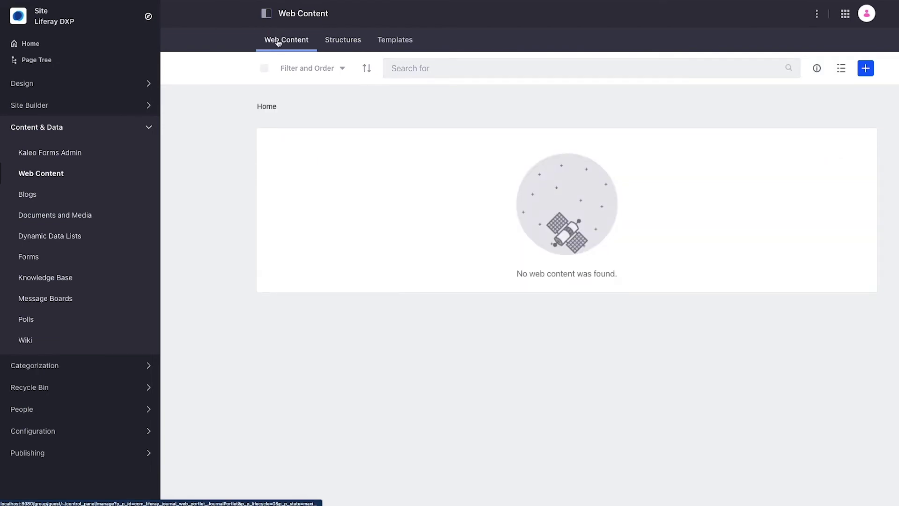
{"action": "left_click", "coordinate": [865, 71]}
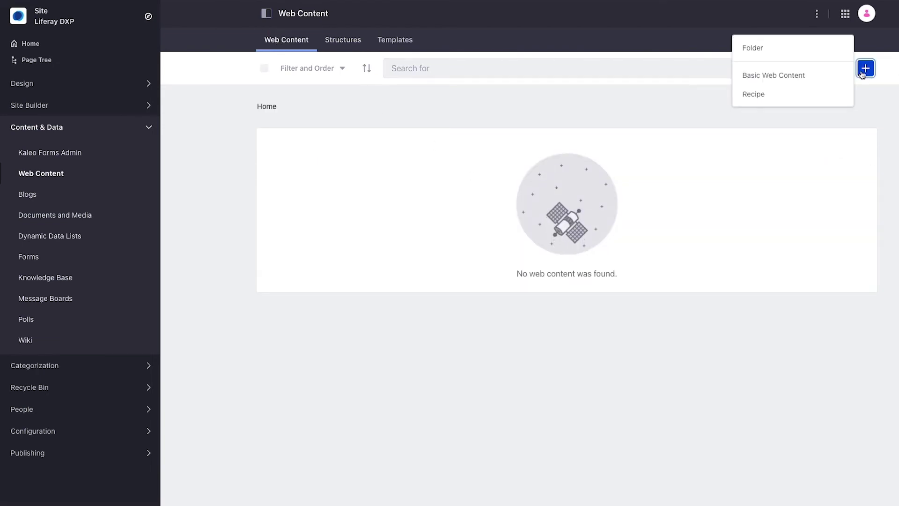
Start a new Recipe article and look over its empty title, Quote and Ingredient fields
{"action": "left_click", "coordinate": [761, 99]}
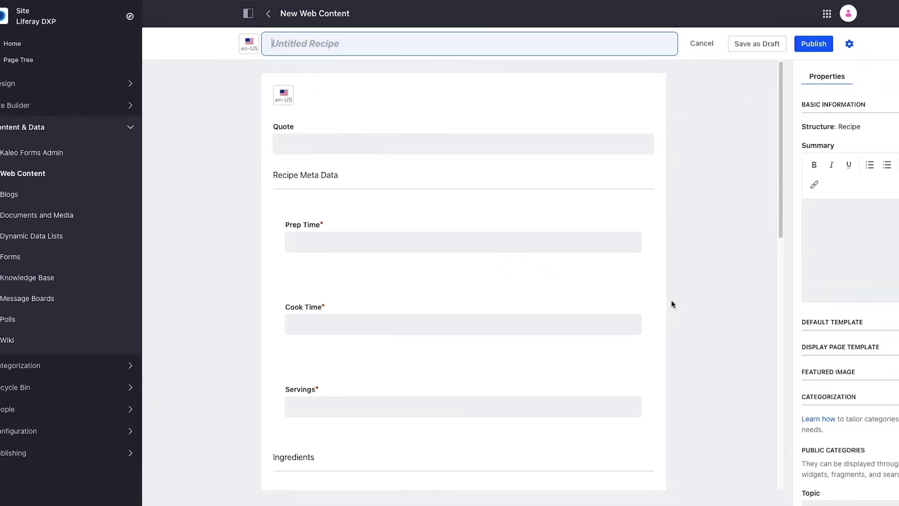
{"action": "scroll", "coordinate": [202, 183], "scroll_direction": "down", "scroll_amount": 5}
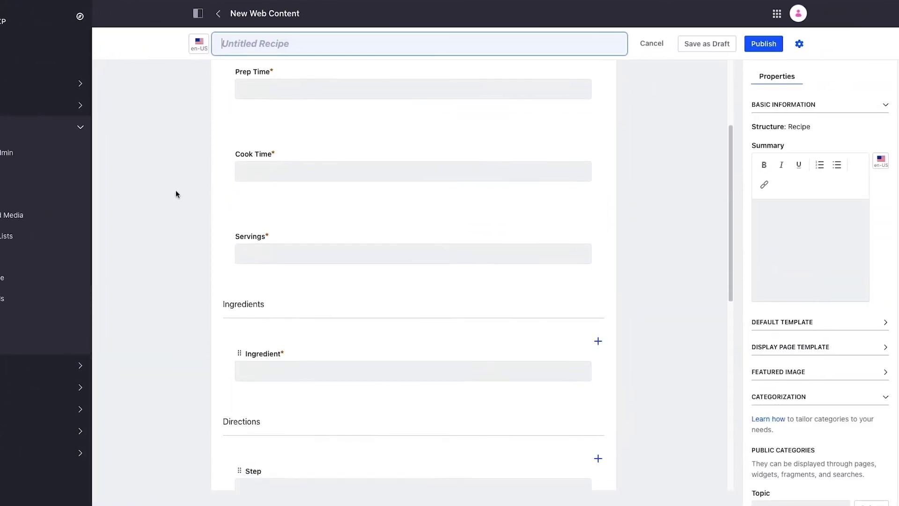
{"action": "scroll", "coordinate": [176, 199], "scroll_direction": "up", "scroll_amount": 8}
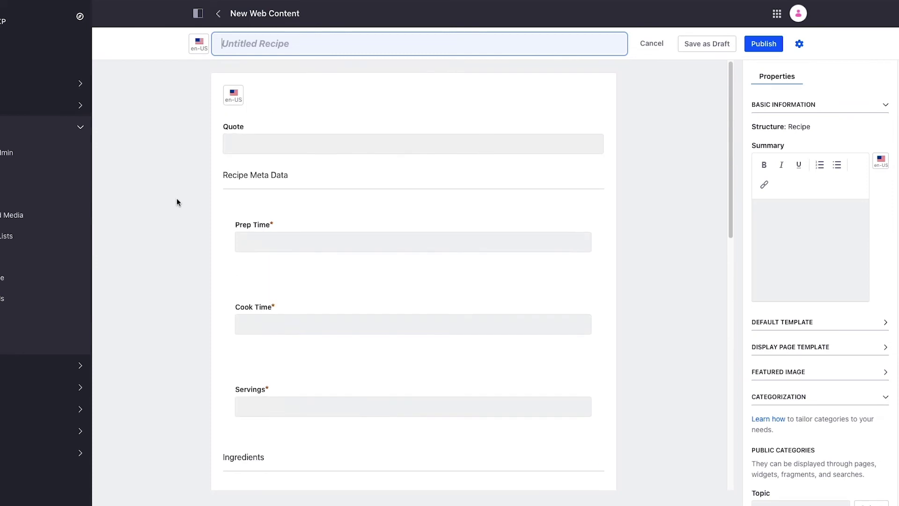
{"action": "left_click", "coordinate": [306, 45]}
{"action": "scroll", "coordinate": [337, 325], "scroll_direction": "down", "scroll_amount": 6}
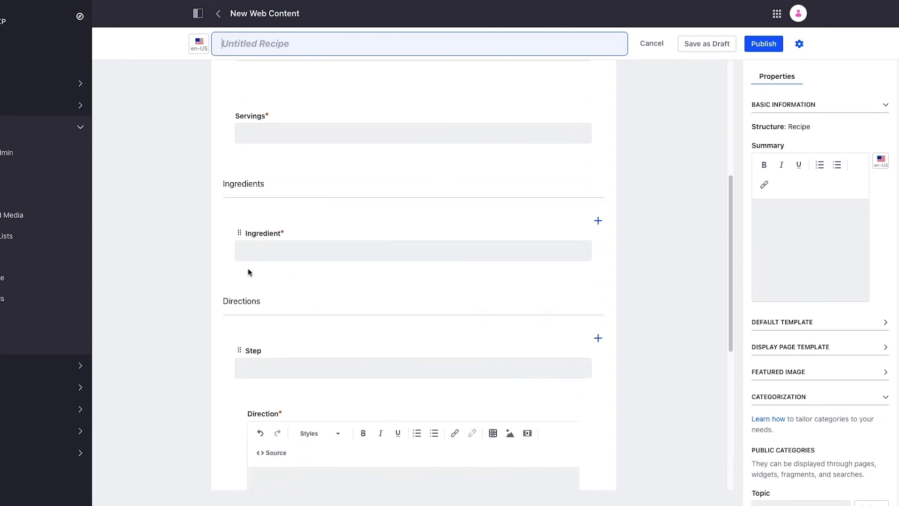
Add four extra Ingredient rows, giving five repeated Ingredient fields
{"action": "left_click", "coordinate": [359, 250]}
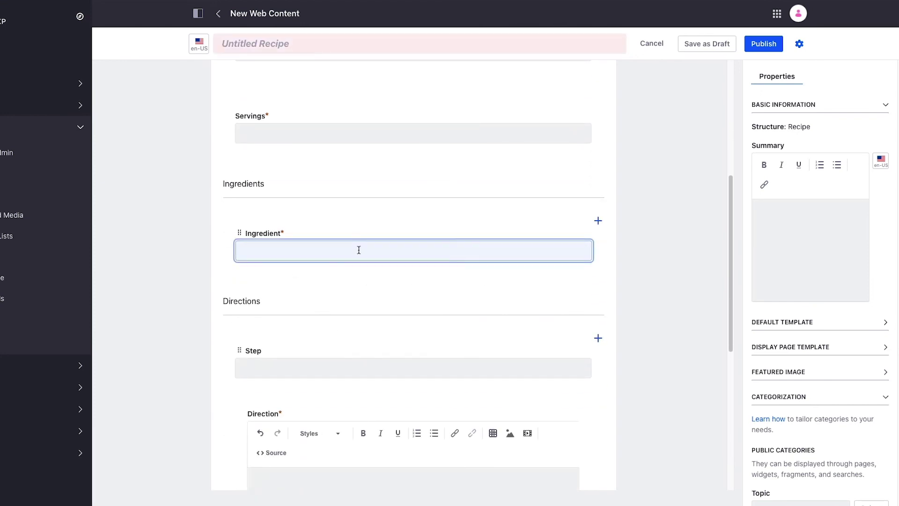
{"action": "left_click", "coordinate": [598, 222]}
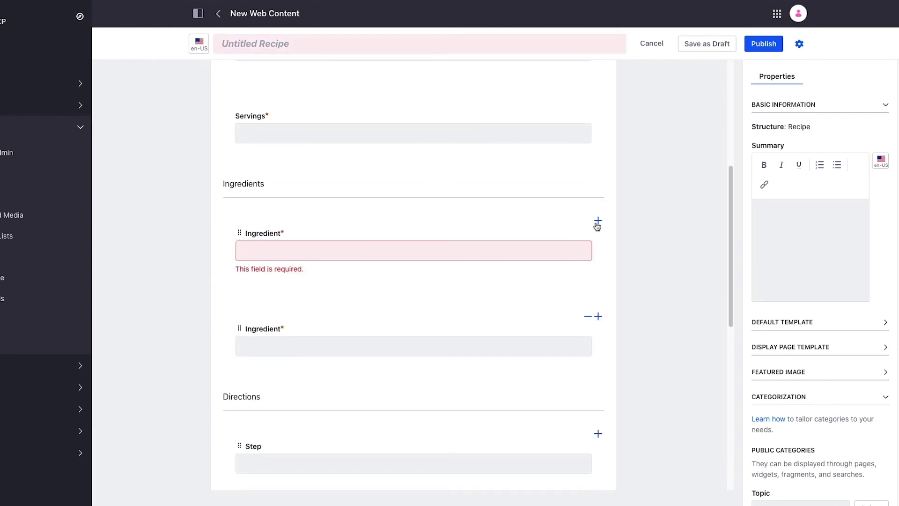
{"action": "left_click", "coordinate": [598, 221]}
{"action": "left_click", "coordinate": [598, 316]}
{"action": "scroll", "coordinate": [622, 352], "scroll_direction": "down", "scroll_amount": 1}
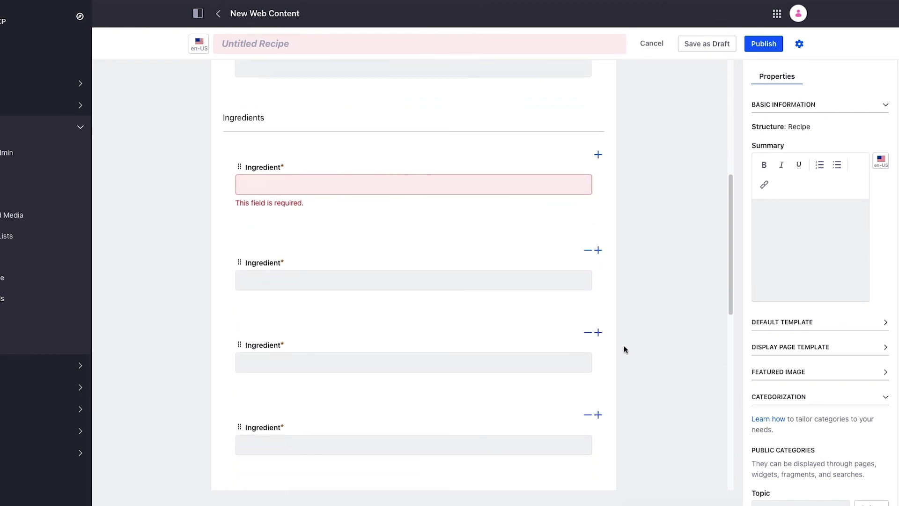
{"action": "scroll", "coordinate": [624, 346], "scroll_direction": "down", "scroll_amount": 1}
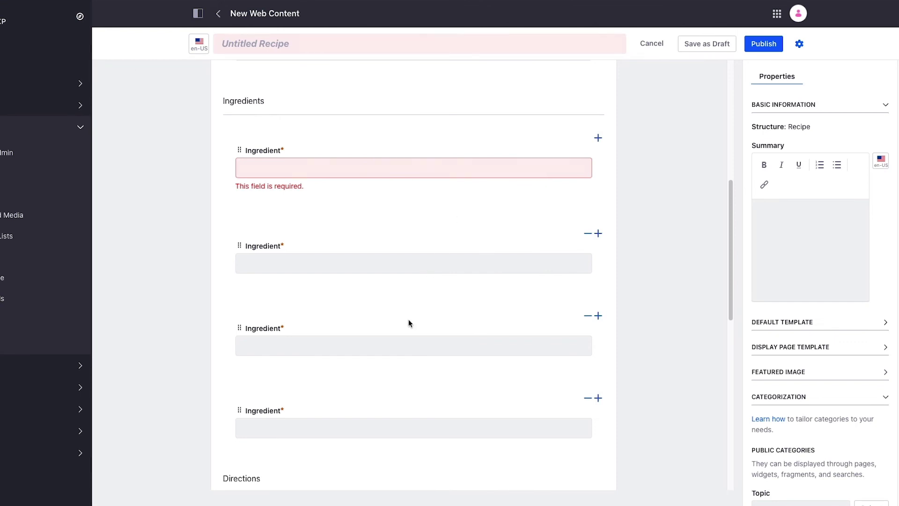
{"action": "left_click", "coordinate": [599, 398]}
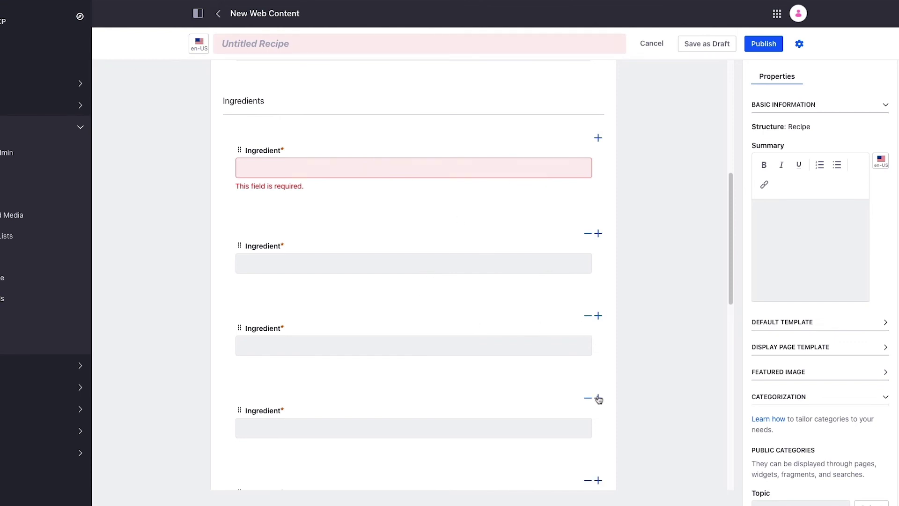
Remove the four extra Ingredient rows, leaving a single Ingredient field
{"action": "left_click", "coordinate": [588, 316]}
{"action": "left_click", "coordinate": [588, 316]}
{"action": "left_click", "coordinate": [587, 315]}
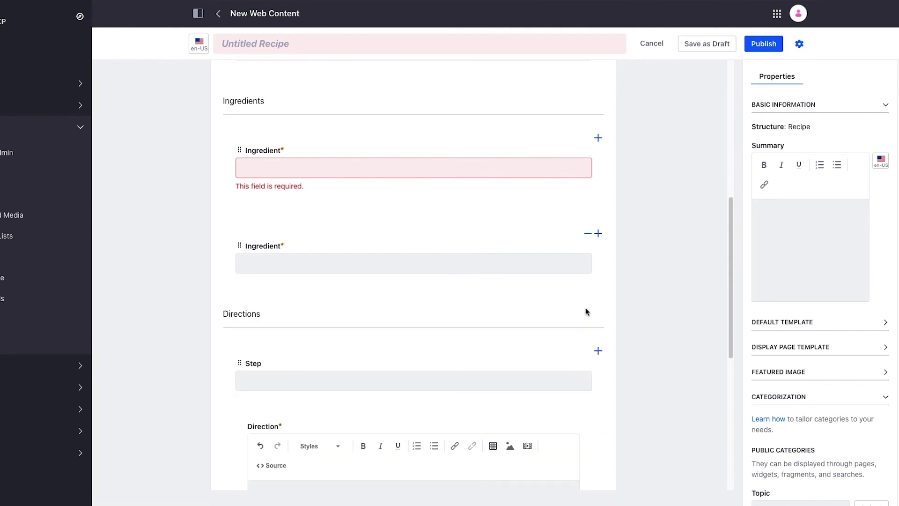
{"action": "left_click", "coordinate": [587, 238]}
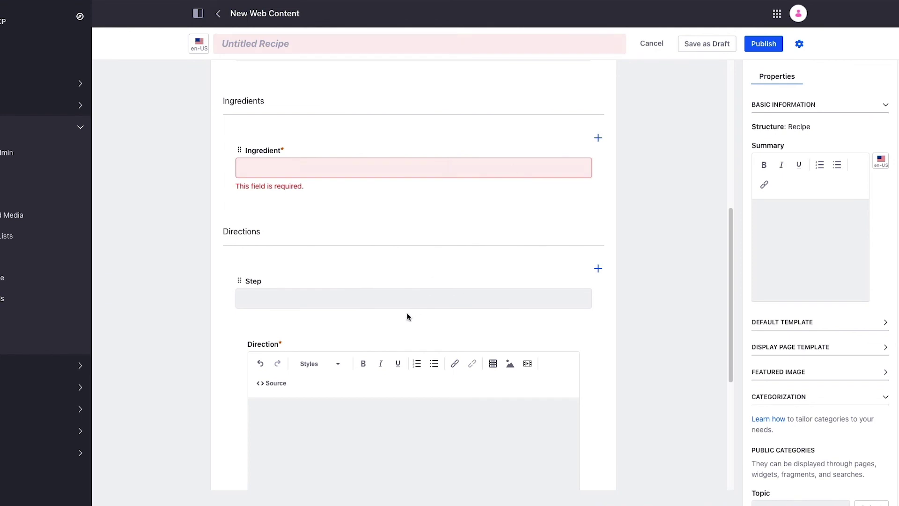
{"action": "scroll", "coordinate": [442, 314], "scroll_direction": "down", "scroll_amount": 4}
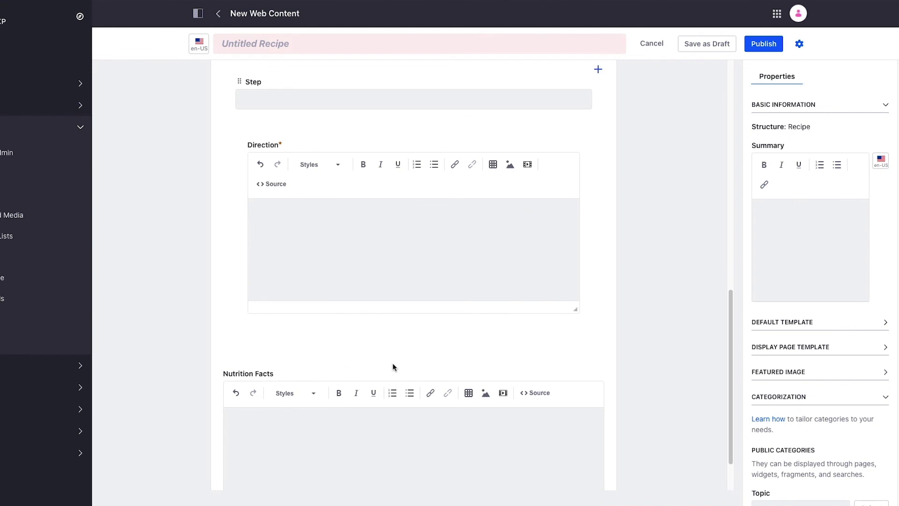
{"action": "scroll", "coordinate": [396, 367], "scroll_direction": "down", "scroll_amount": 1}
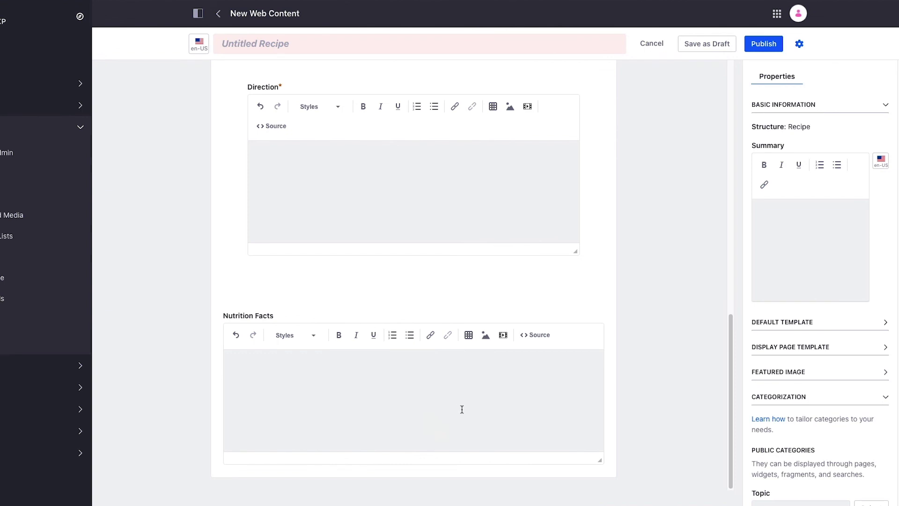
{"action": "scroll", "coordinate": [463, 406], "scroll_direction": "up", "scroll_amount": 10}
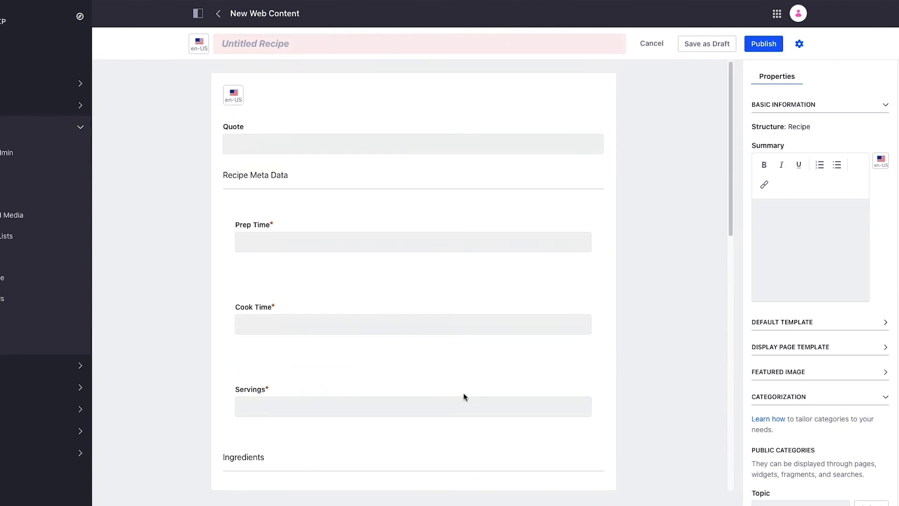